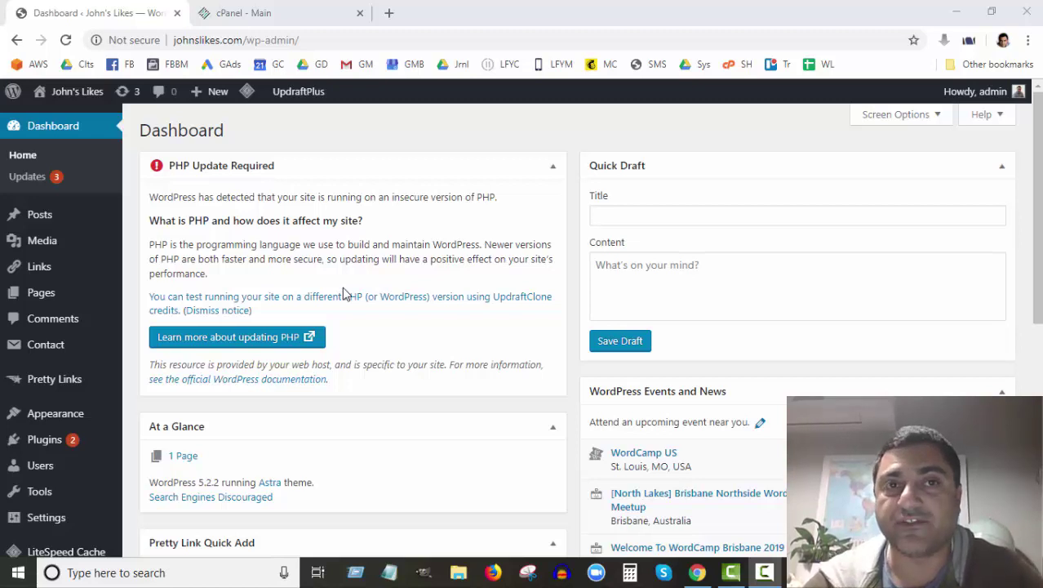
# Step: Open the cPanel login page at johnslikes.com/cpanel in a new browser tab
pyautogui.click(388, 16)
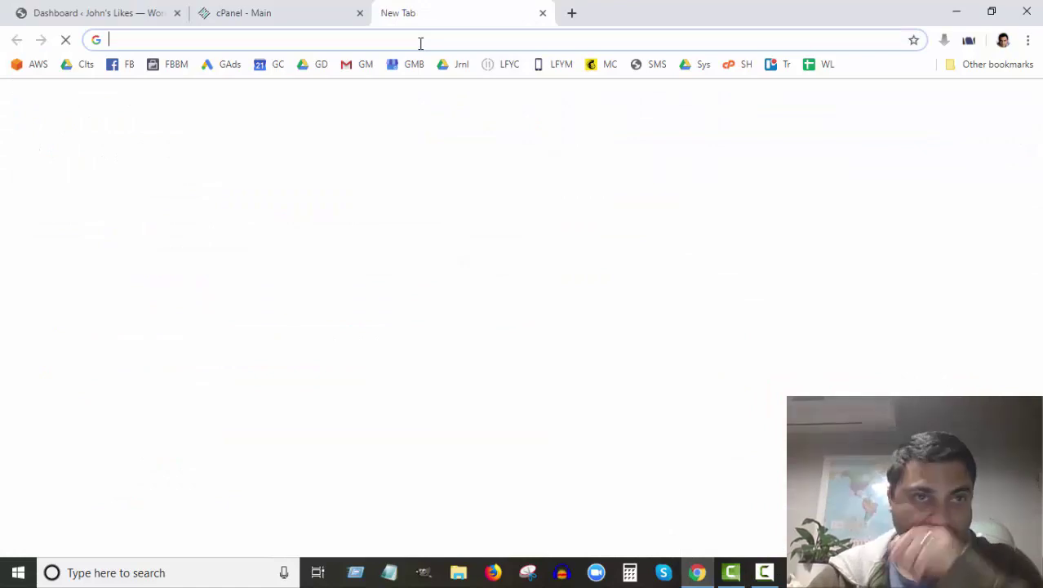
pyautogui.write('joh')
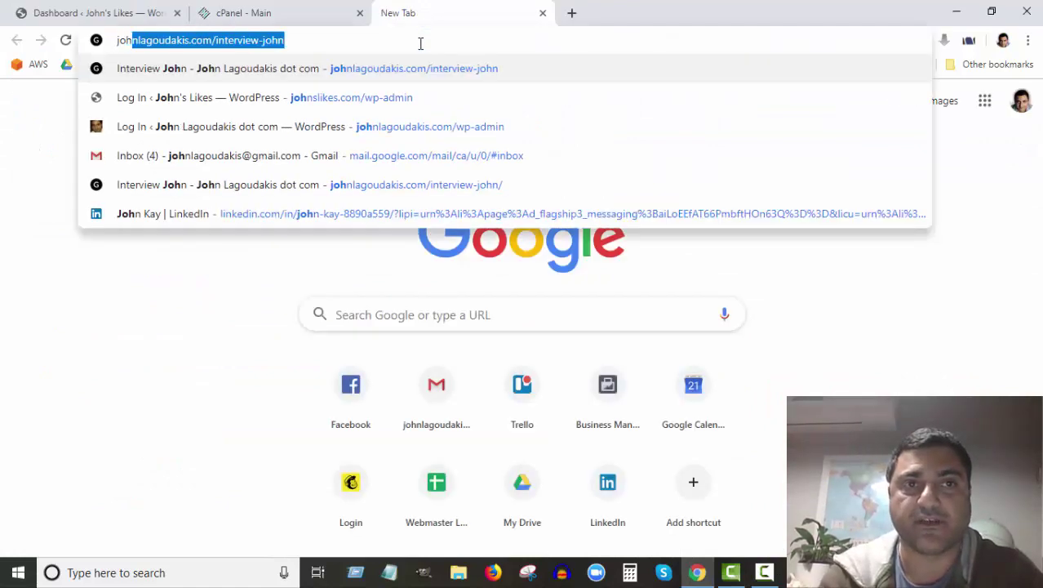
pyautogui.write('nslik')
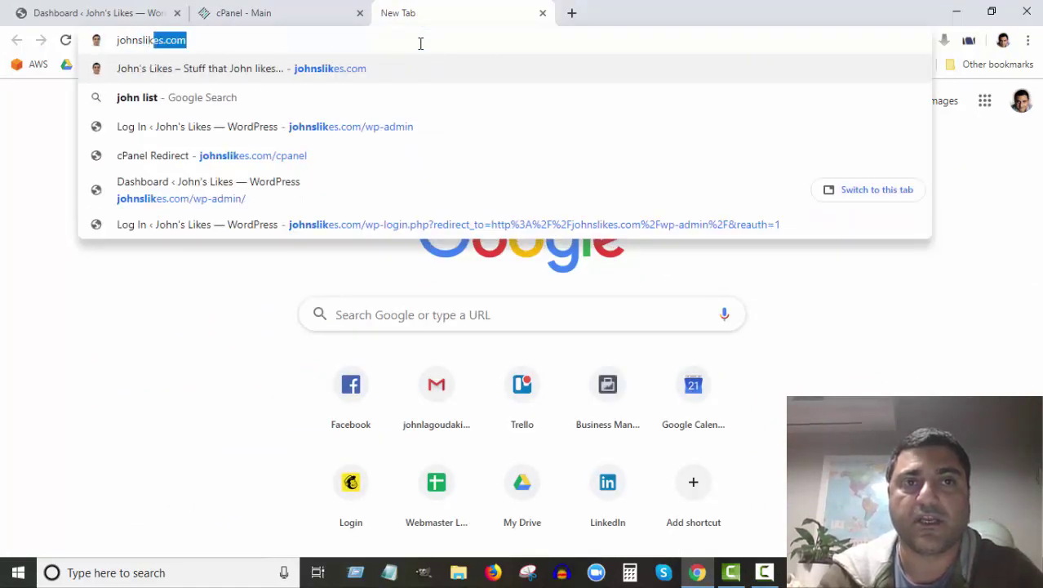
pyautogui.write('es.com/cpane')
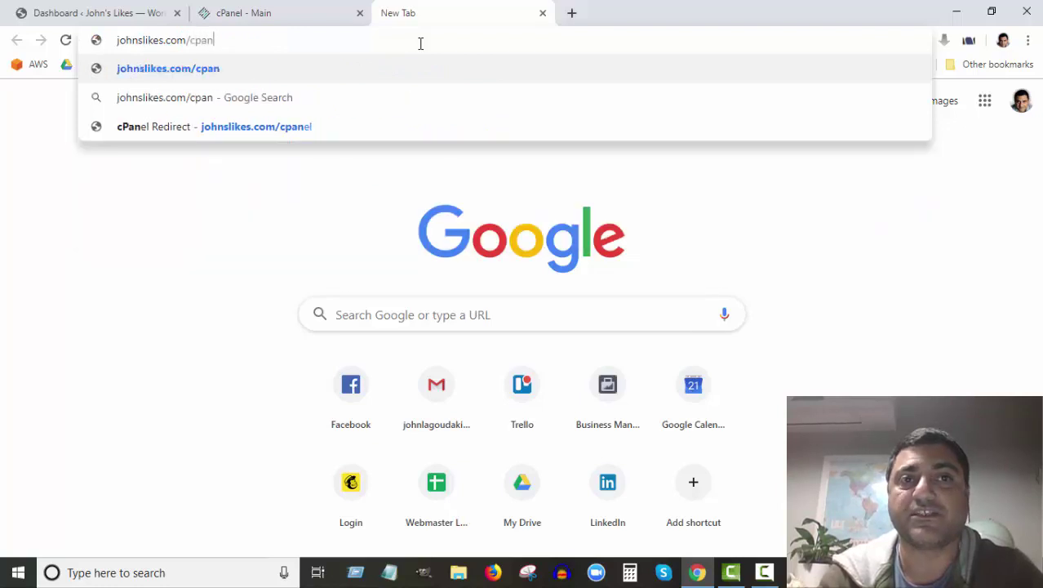
pyautogui.write('l')
pyautogui.press('Return')
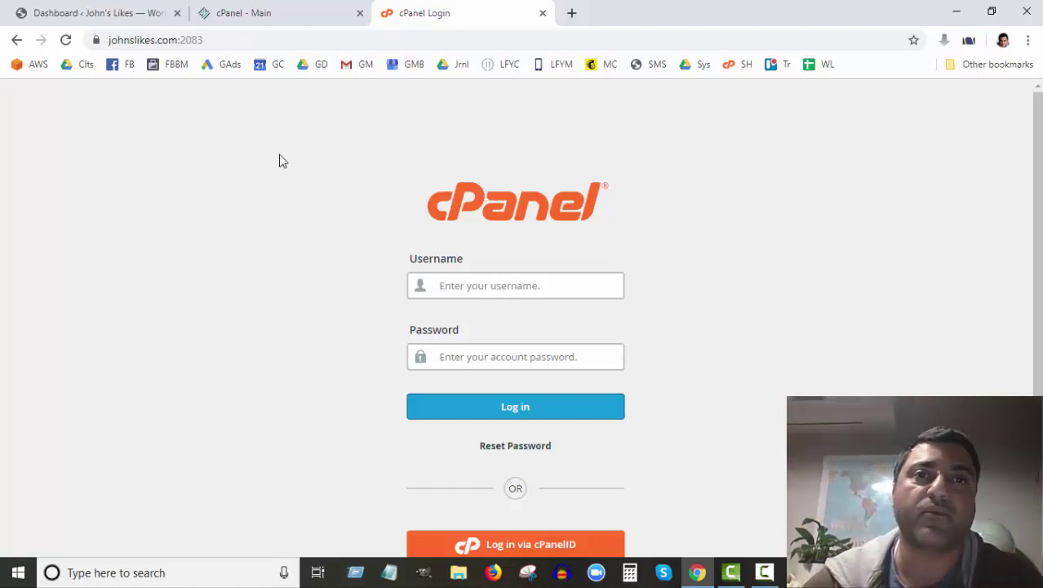
# Step: Switch to the logged-in cPanel session and open Select PHP Version from the Software section
pyautogui.click(284, 16)
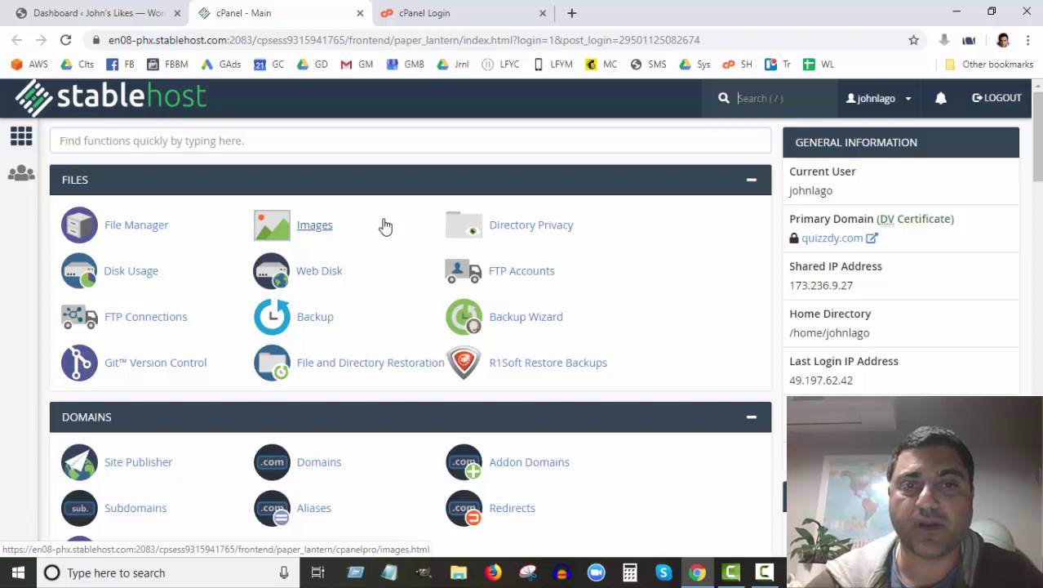
pyautogui.scroll(-3, 386, 225)
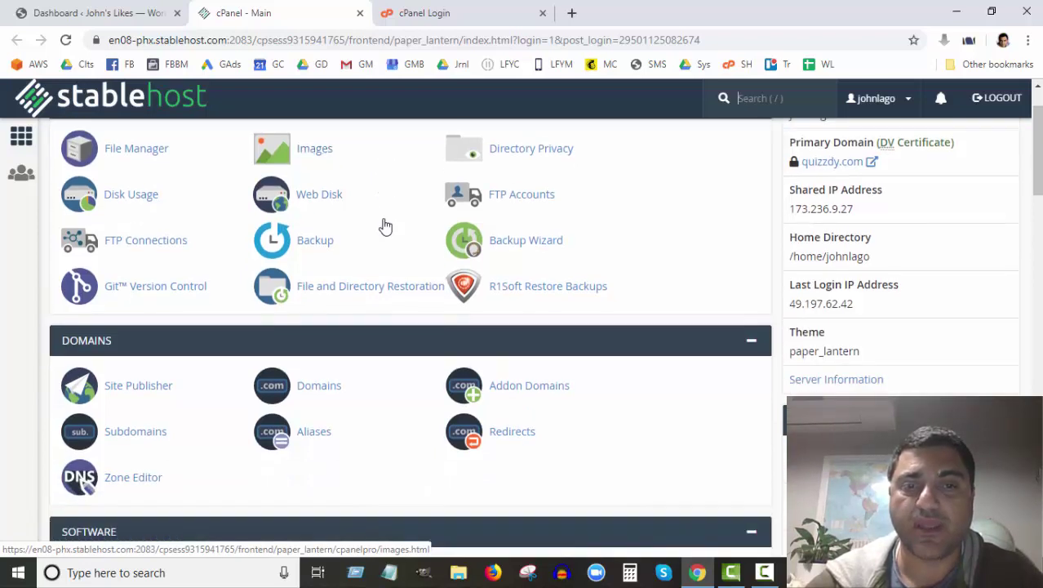
pyautogui.scroll(-1, 385, 225)
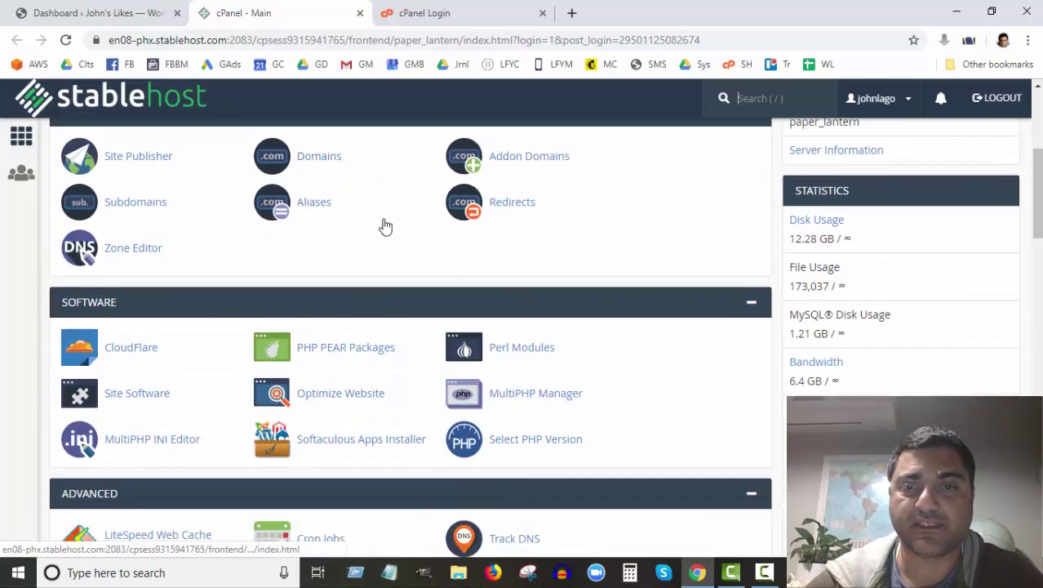
pyautogui.scroll(-1, 385, 225)
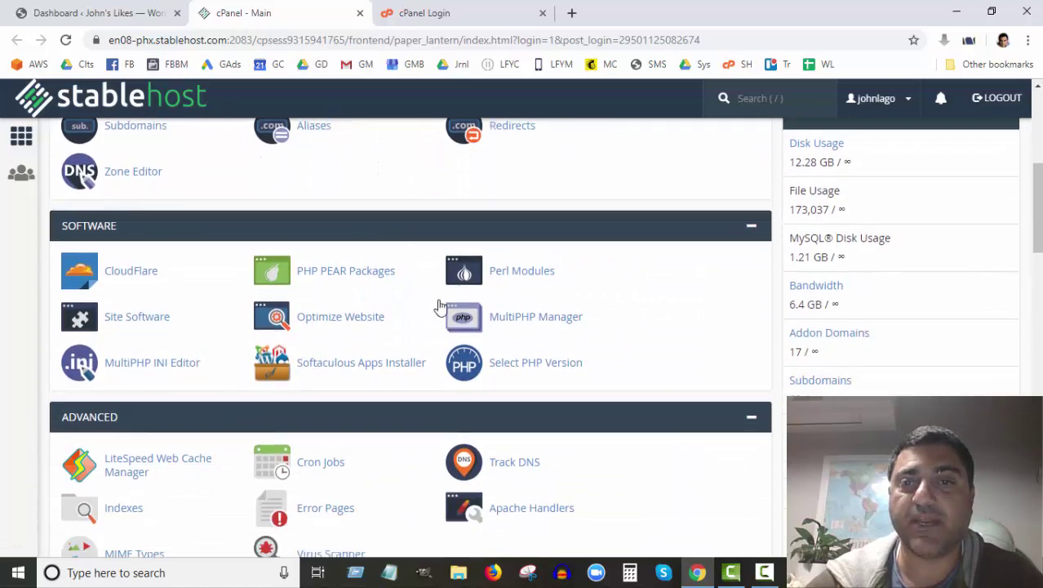
pyautogui.click(532, 373)
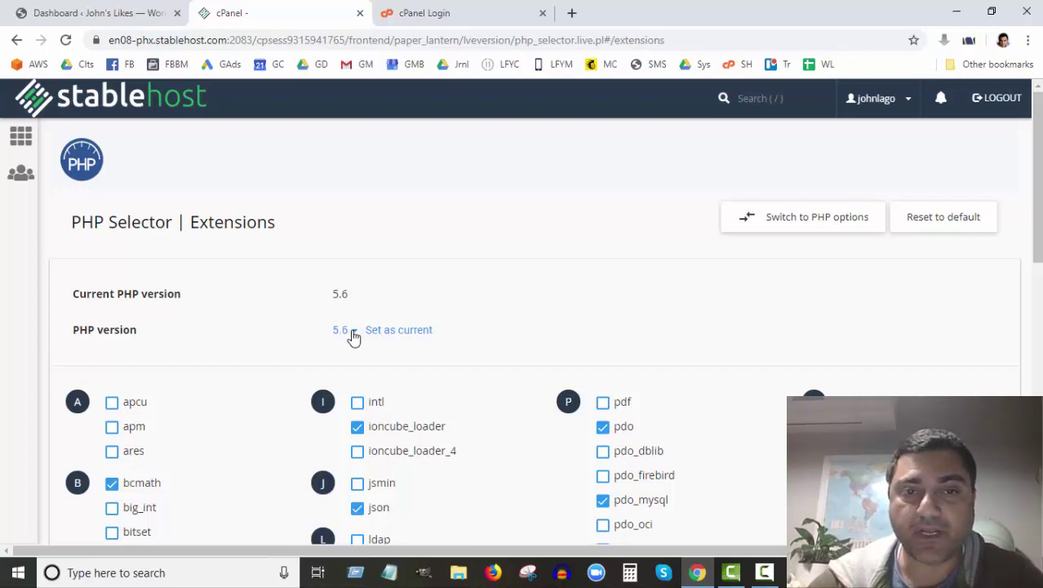
# Step: Choose PHP version 7.0 in the PHP Selector and look through its extension list
pyautogui.click(353, 334)
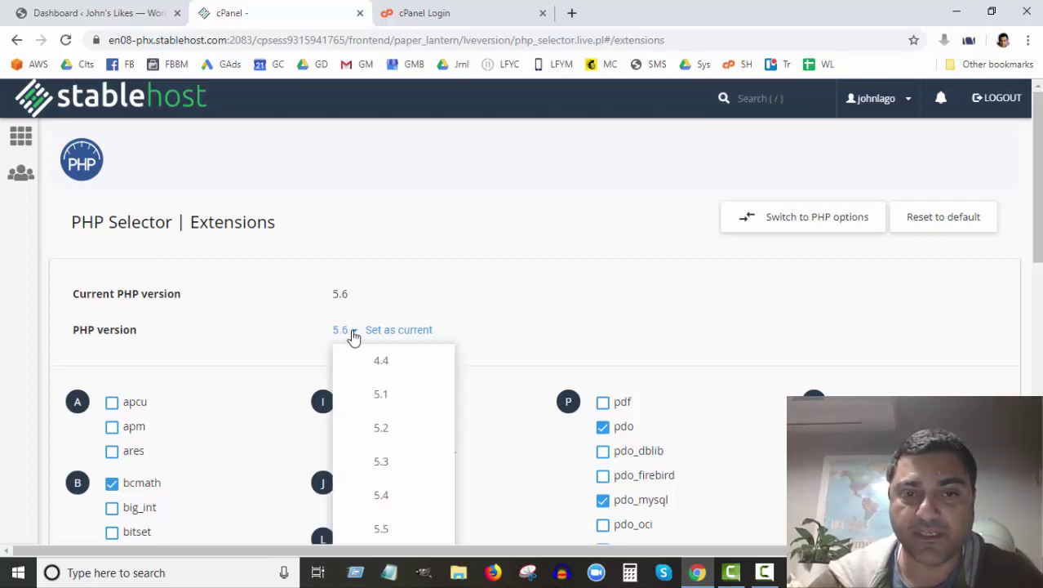
pyautogui.scroll(-1, 354, 336)
pyautogui.scroll(-2, 361, 377)
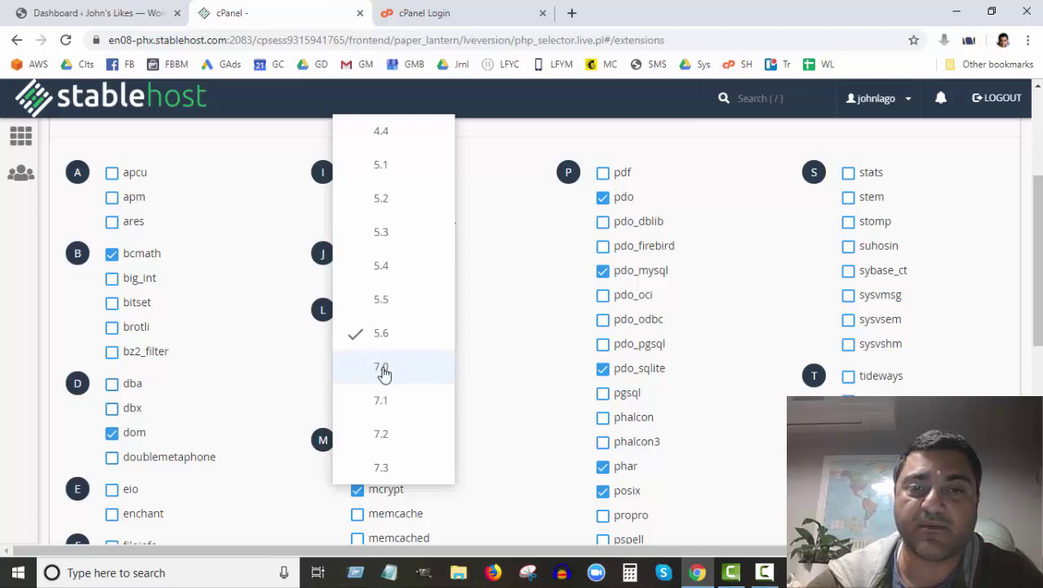
pyautogui.click(383, 369)
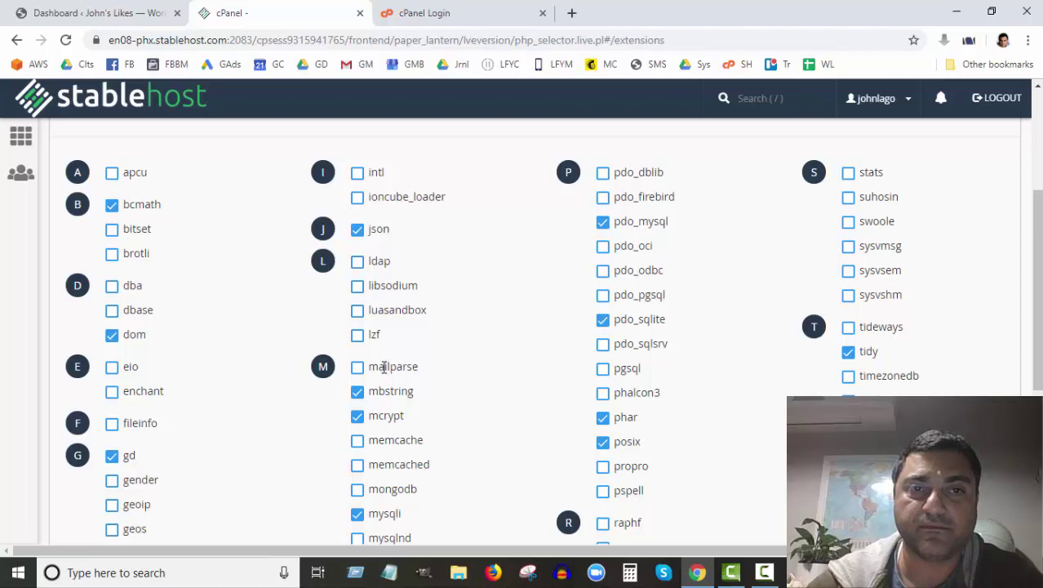
pyautogui.scroll(2, 383, 369)
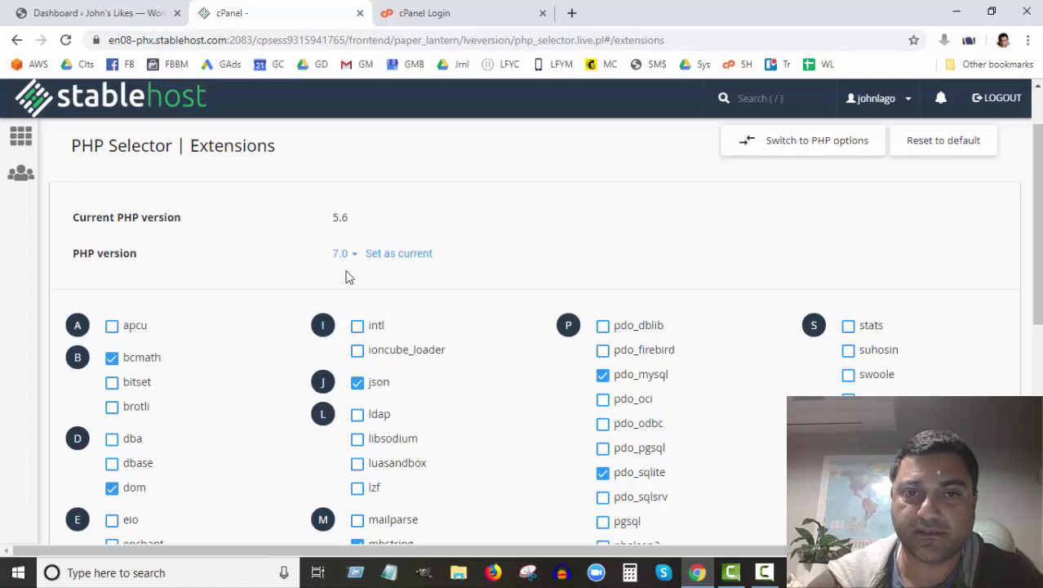
pyautogui.scroll(-5, 349, 280)
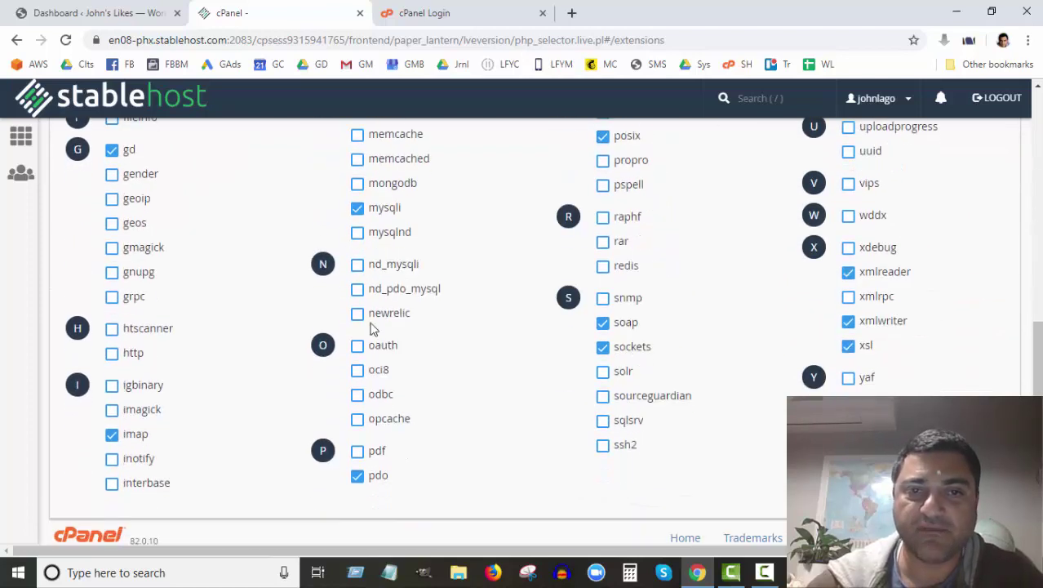
pyautogui.scroll(6, 295, 308)
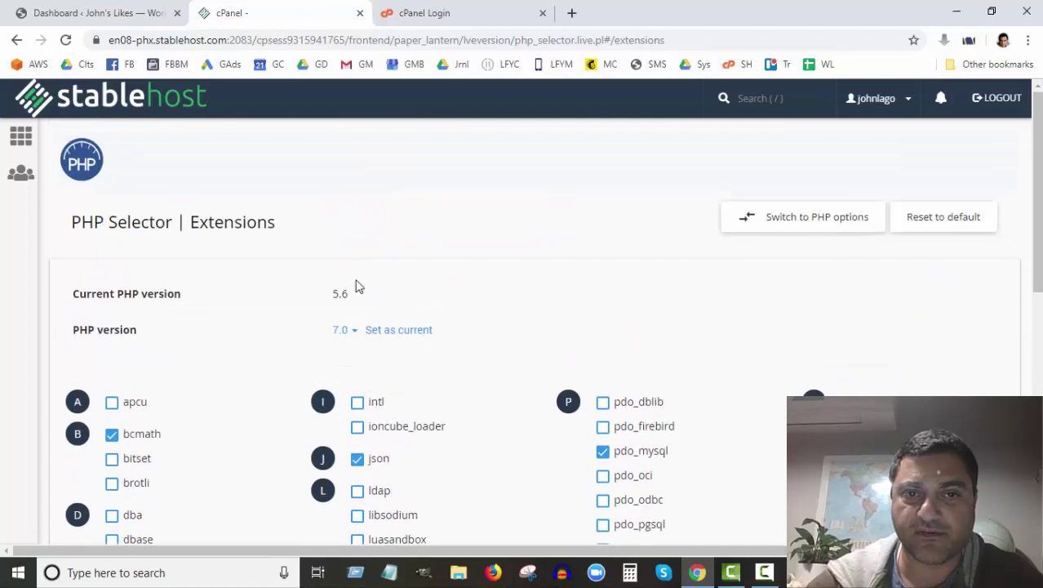
# Step: Choose PHP version 7.1 and look through the extensions offered for it
pyautogui.click(342, 329)
pyautogui.scroll(-2, 368, 444)
pyautogui.click(378, 475)
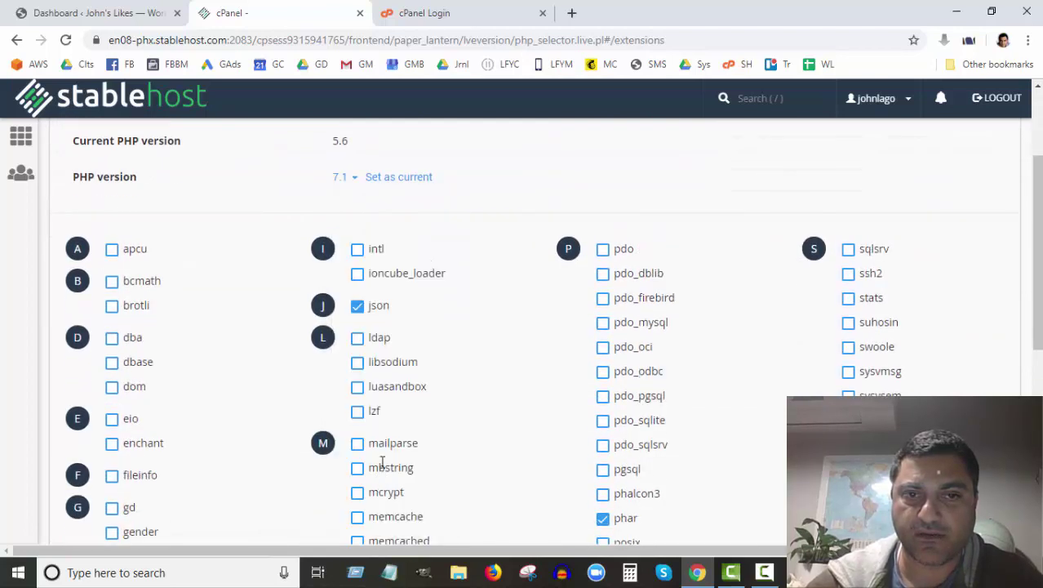
pyautogui.scroll(-5, 389, 436)
pyautogui.scroll(7, 389, 422)
# Step: Choose PHP version 7.2 and review which of its extensions are enabled
pyautogui.click(351, 336)
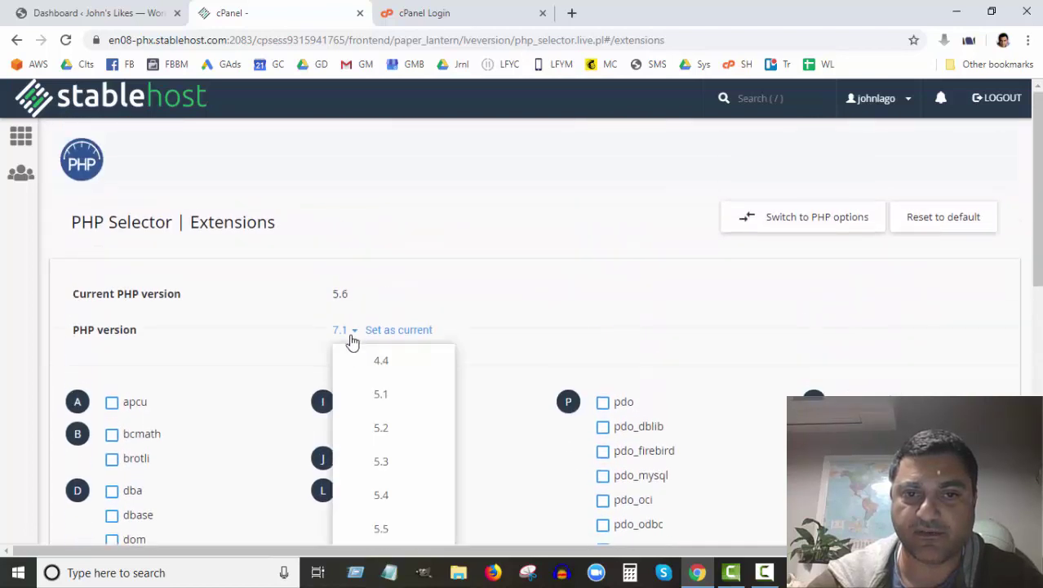
pyautogui.scroll(-6, 327, 437)
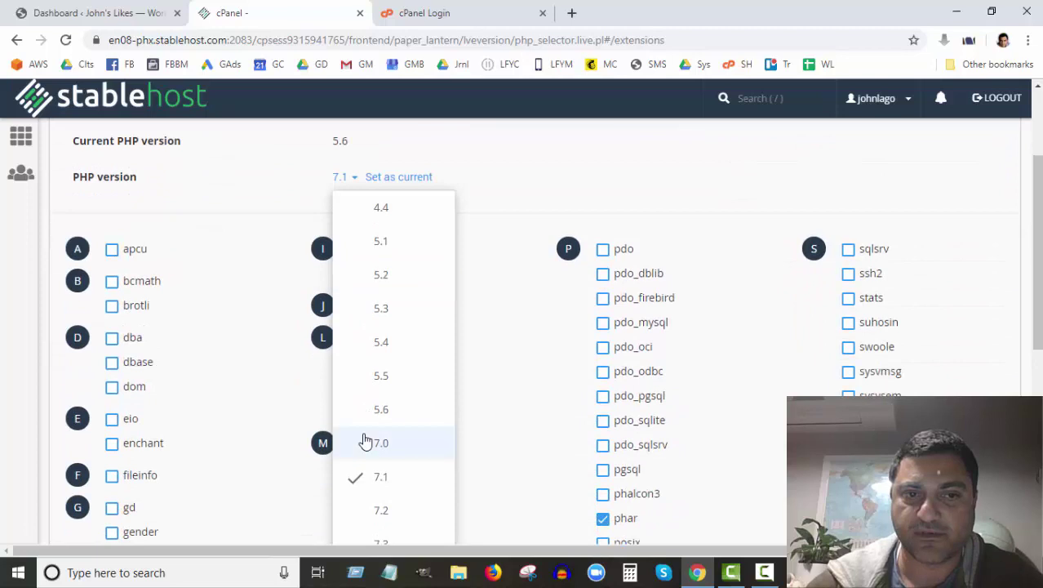
pyautogui.scroll(-2, 305, 484)
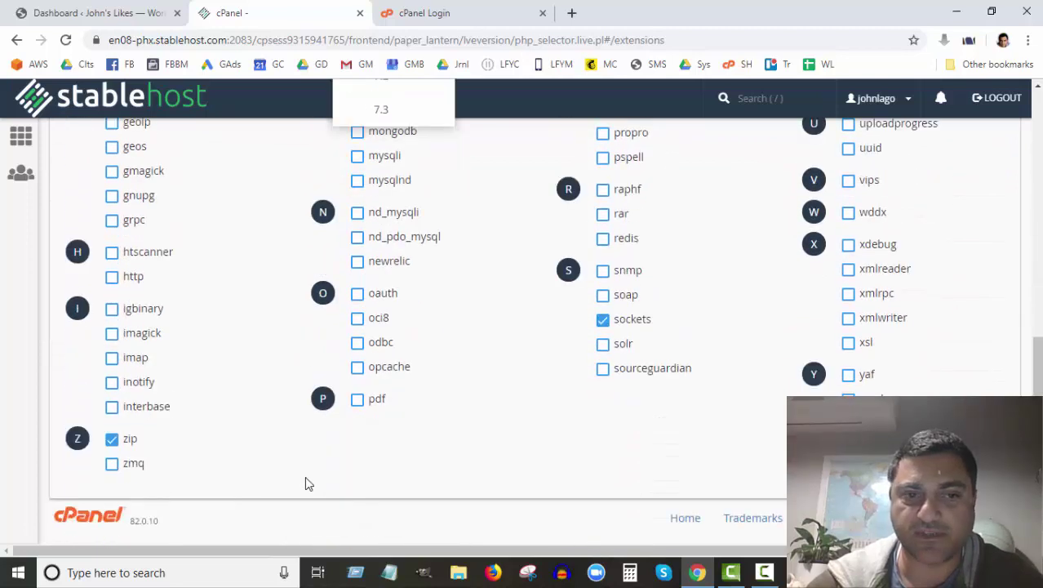
pyautogui.scroll(3, 307, 482)
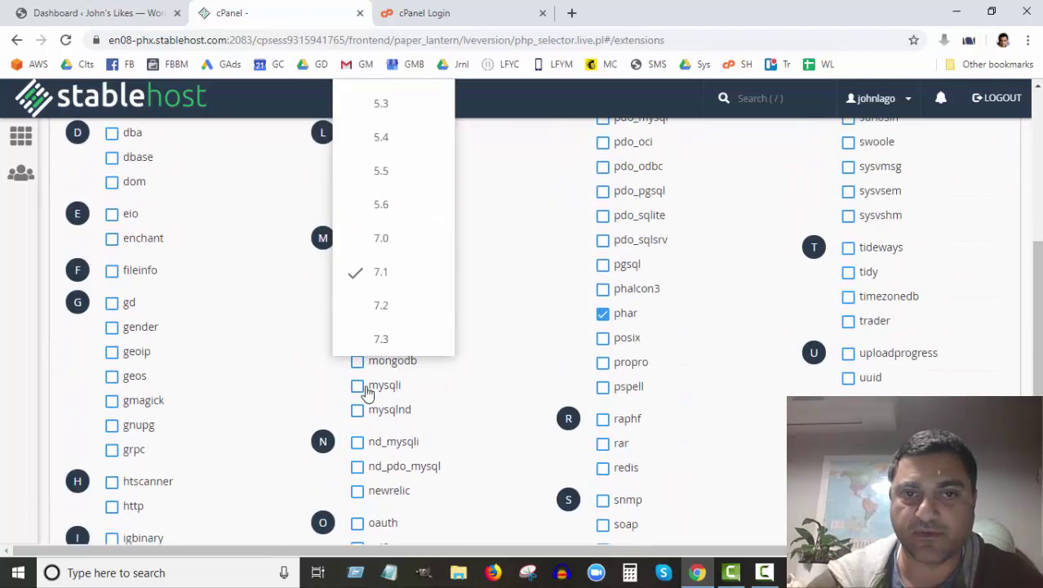
pyautogui.click(379, 304)
pyautogui.scroll(-5, 375, 295)
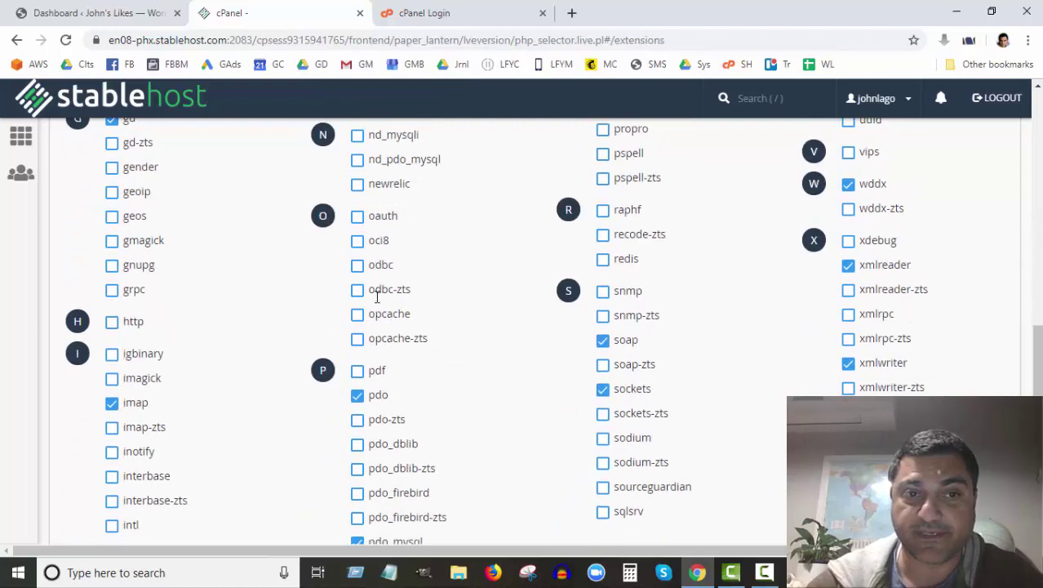
pyautogui.scroll(8, 377, 297)
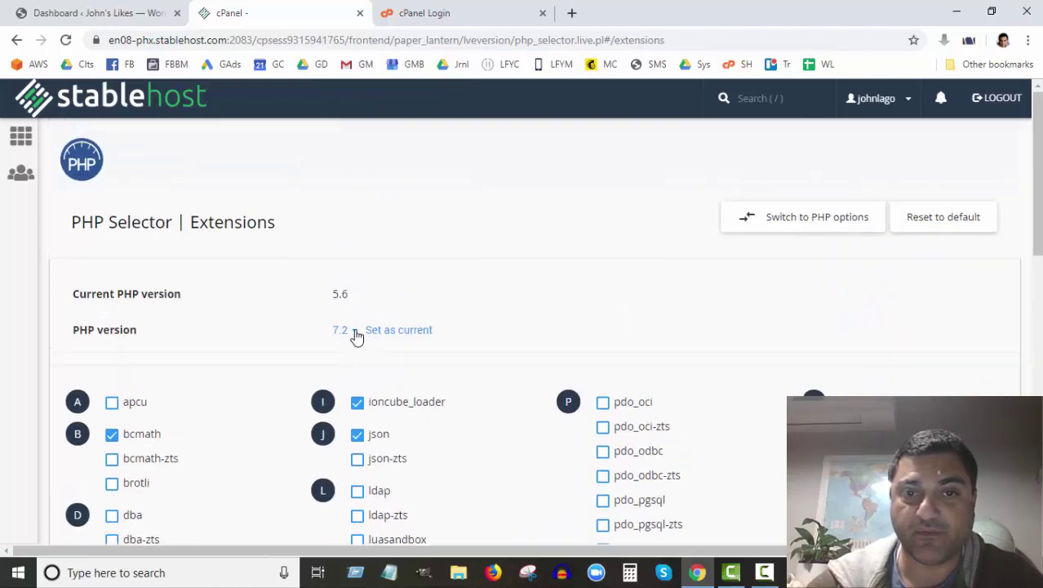
# Step: Choose PHP version 7.3, review its extensions and set it as the current PHP version
pyautogui.click(356, 337)
pyautogui.scroll(-7, 357, 334)
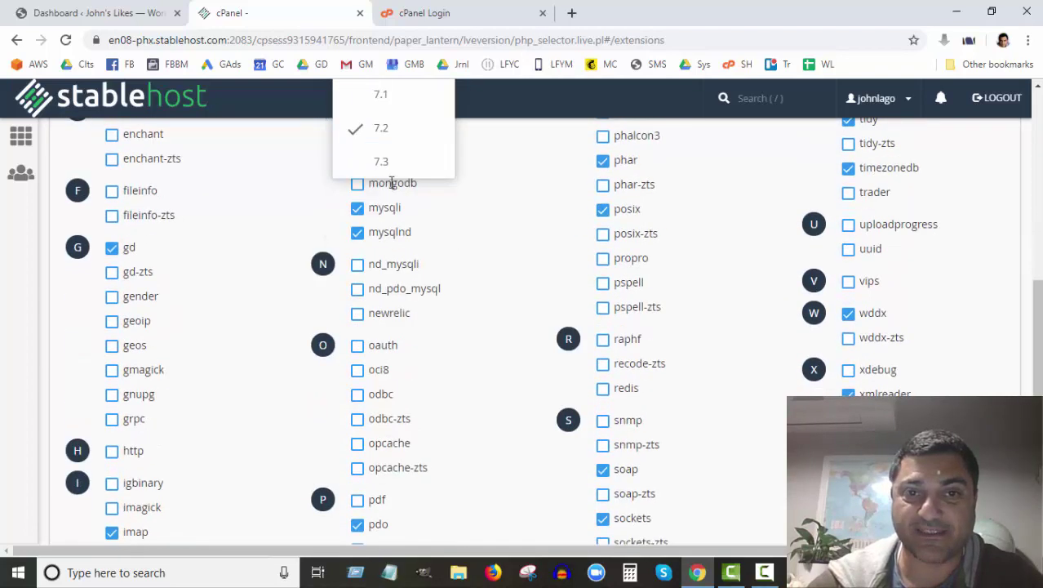
pyautogui.click(382, 168)
pyautogui.scroll(3, 413, 365)
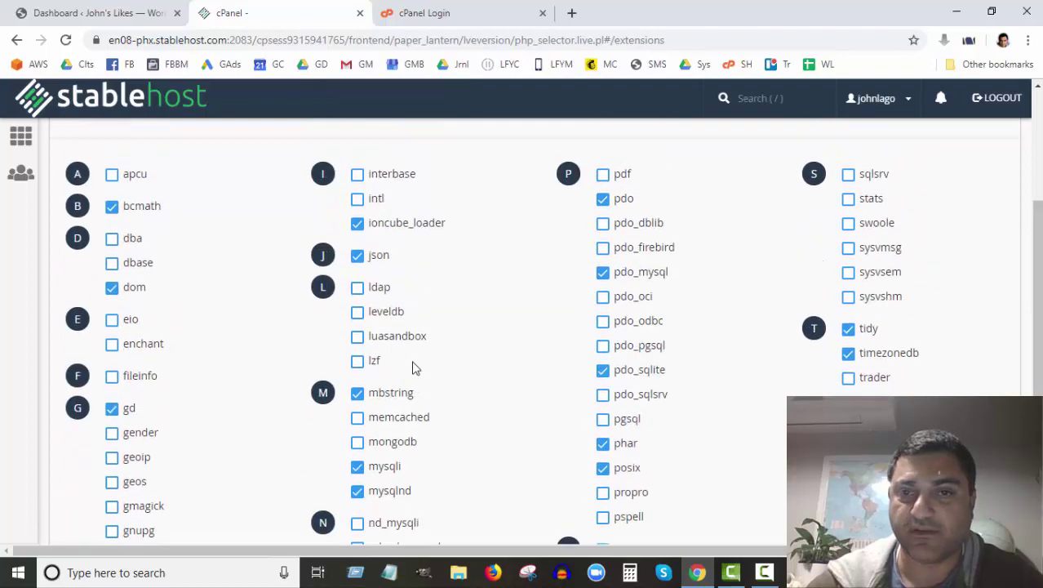
pyautogui.scroll(2, 413, 368)
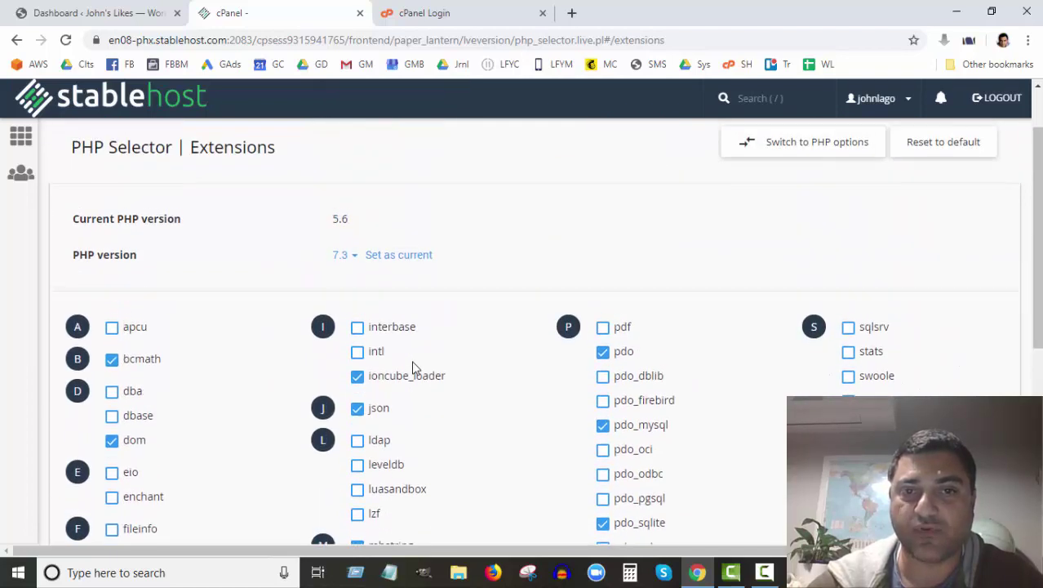
pyautogui.scroll(1, 413, 367)
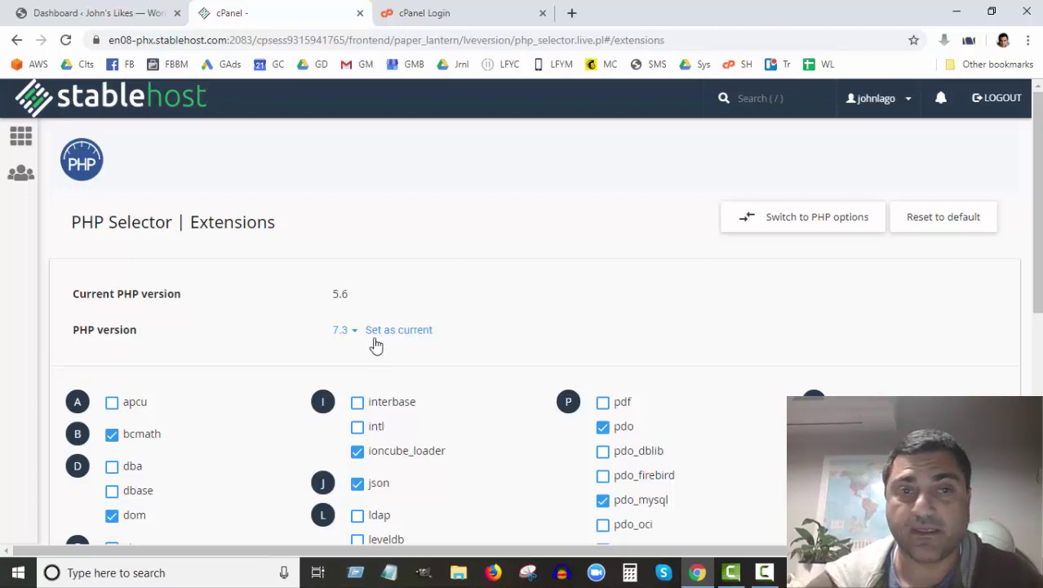
pyautogui.scroll(-5, 343, 277)
pyautogui.scroll(4, 357, 294)
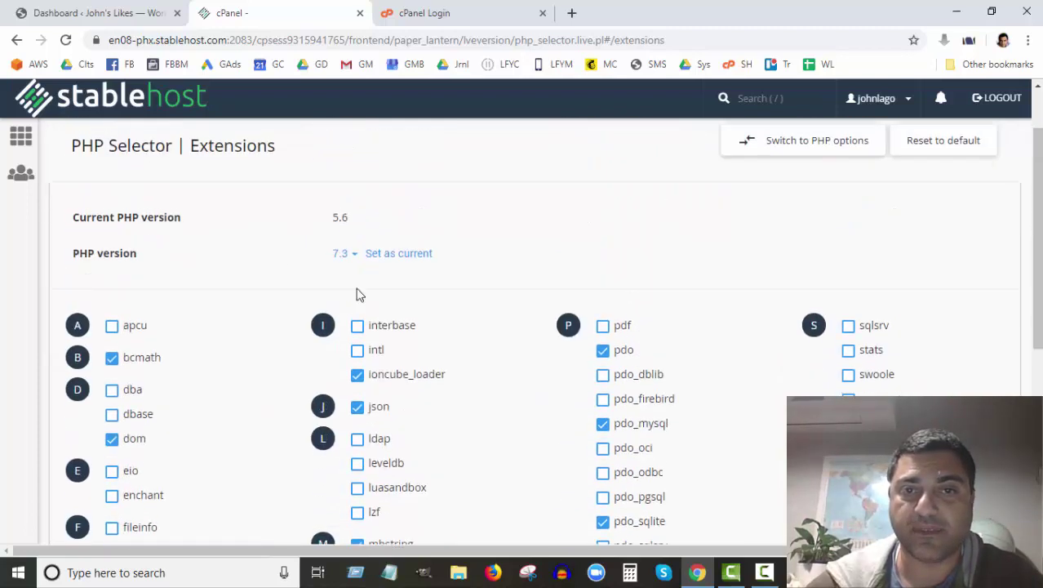
pyautogui.click(400, 253)
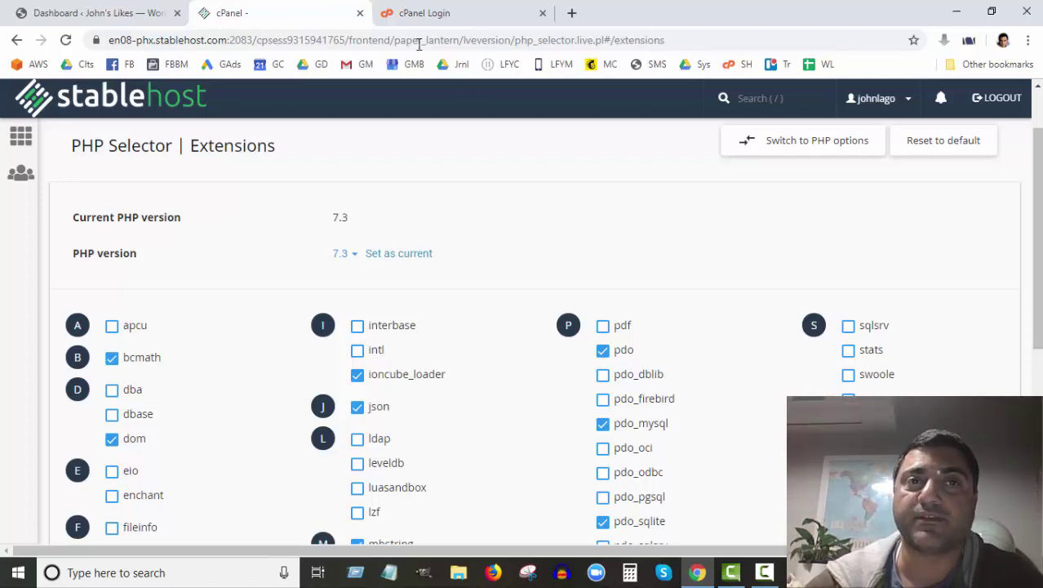
# Step: Reload the WordPress dashboard to check the PHP notice, and view the live John's Likes site in a separate tab
pyautogui.click(112, 17)
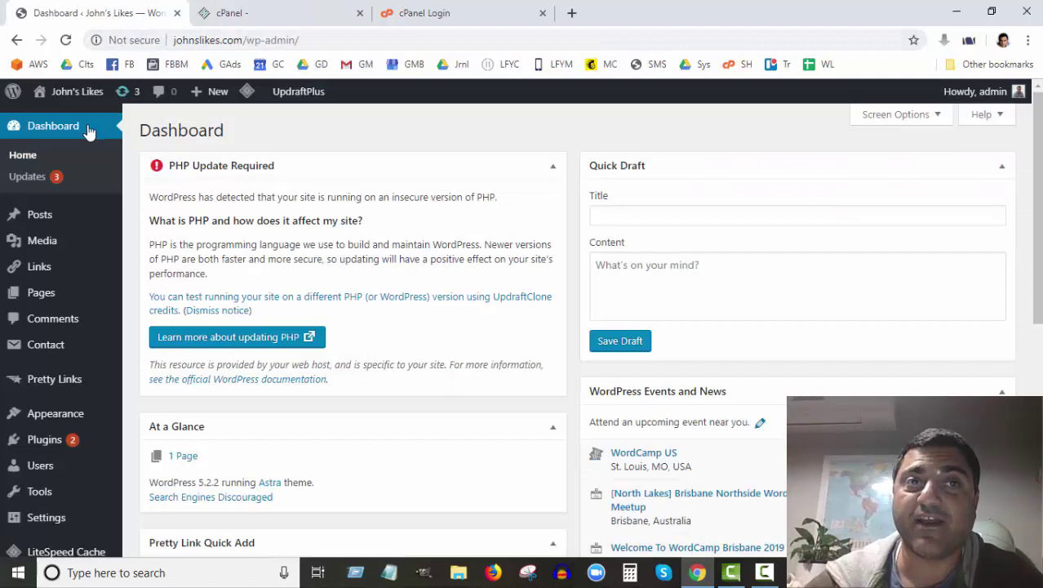
pyautogui.click(66, 41)
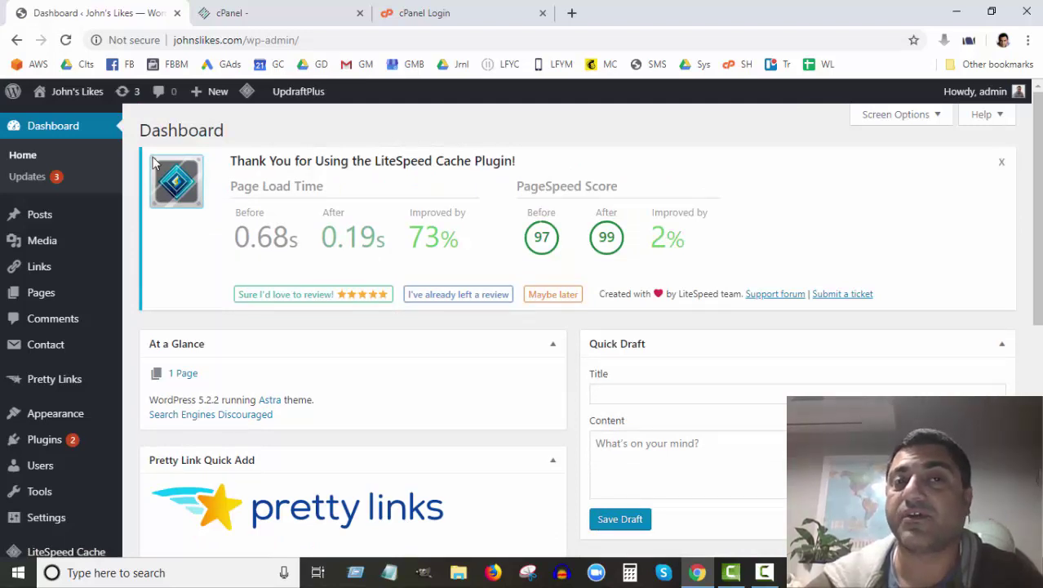
pyautogui.moveTo(77, 93)
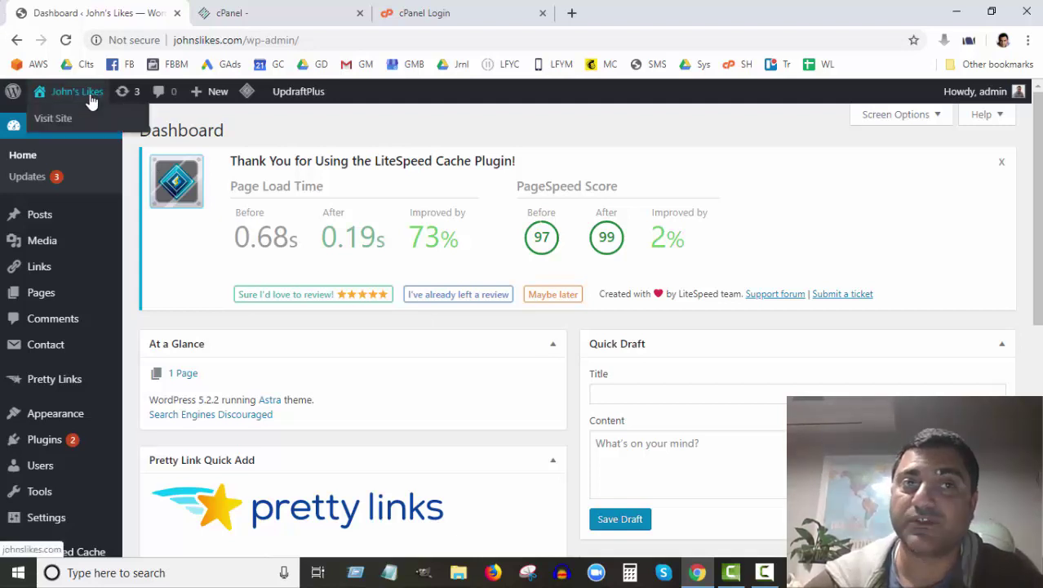
pyautogui.middleClick(58, 121)
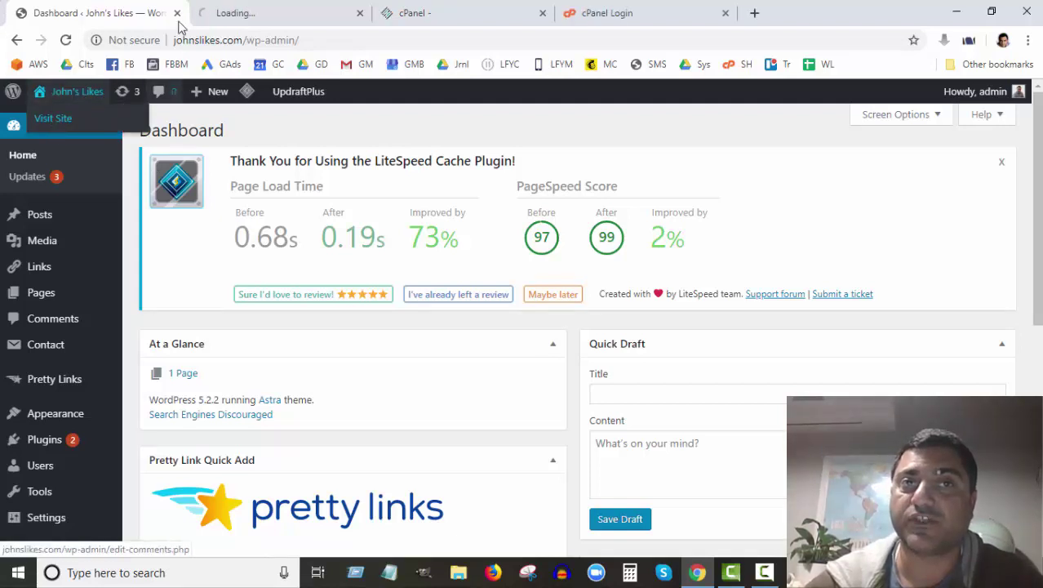
pyautogui.click(247, 15)
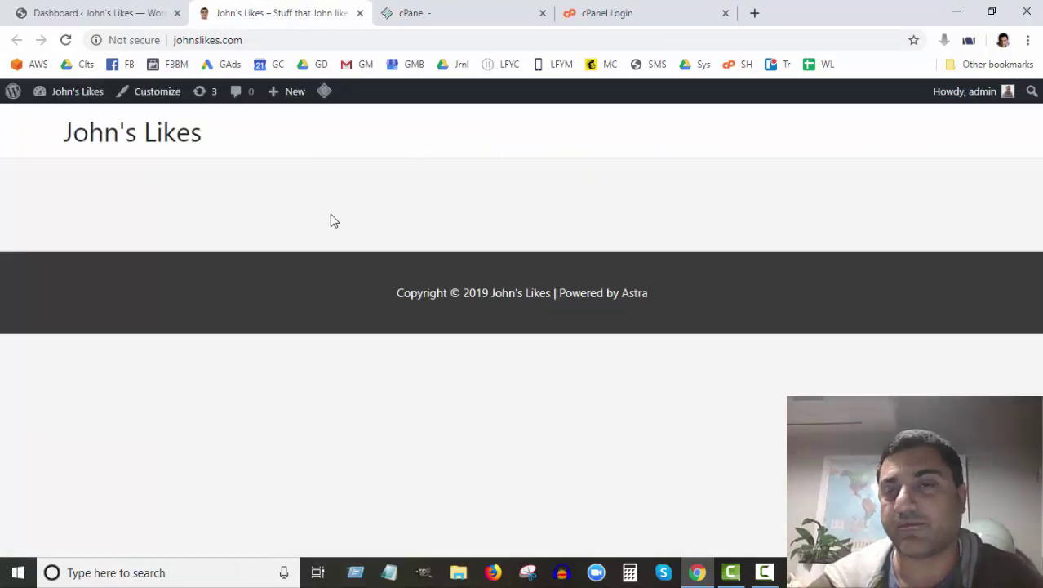
pyautogui.click(101, 17)
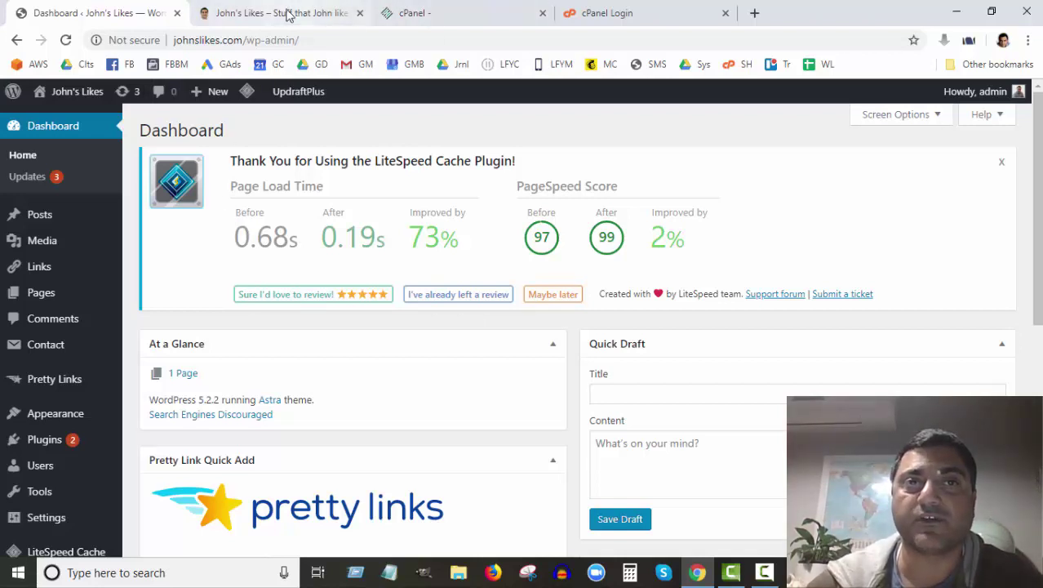
# Step: Return to the PHP Selector in cPanel, choose PHP version 5.6 and look through the extensions offered for it
pyautogui.click(403, 11)
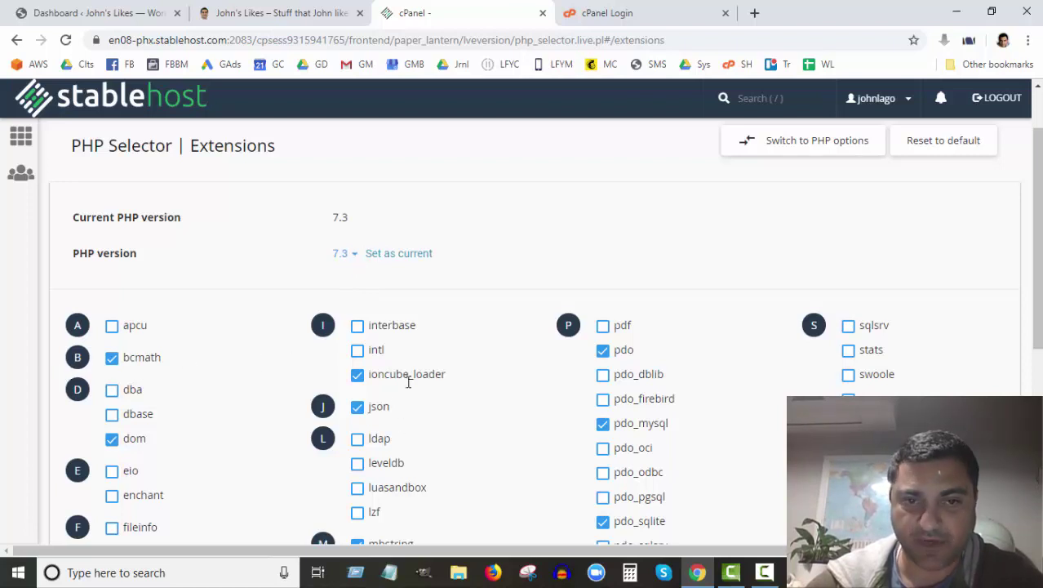
pyautogui.scroll(-3, 602, 489)
pyautogui.scroll(3, 429, 359)
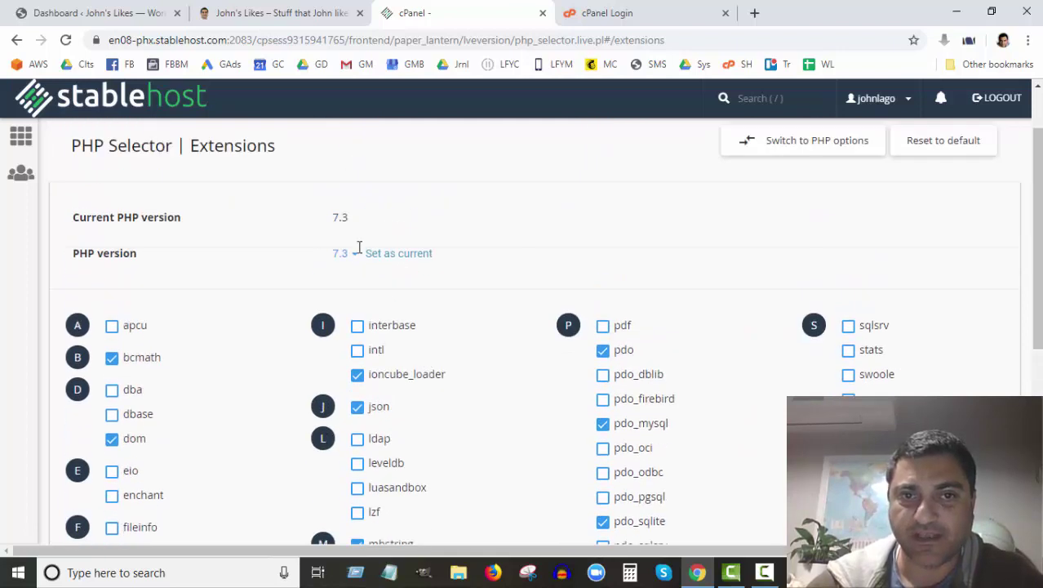
pyautogui.click(353, 259)
pyautogui.scroll(-3, 405, 412)
pyautogui.click(380, 259)
pyautogui.scroll(2, 438, 342)
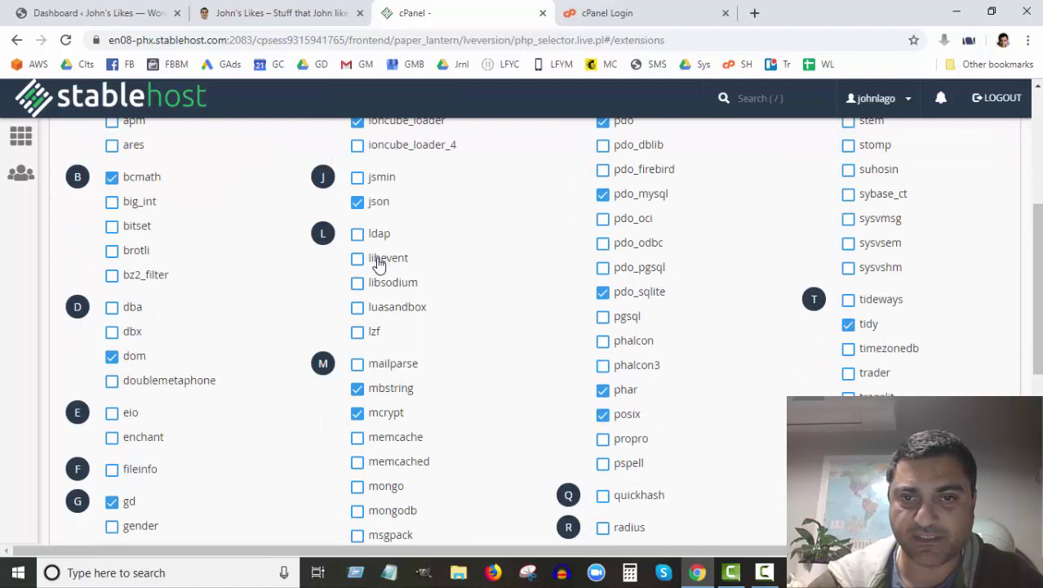
pyautogui.scroll(-1, 440, 344)
pyautogui.scroll(3, 439, 343)
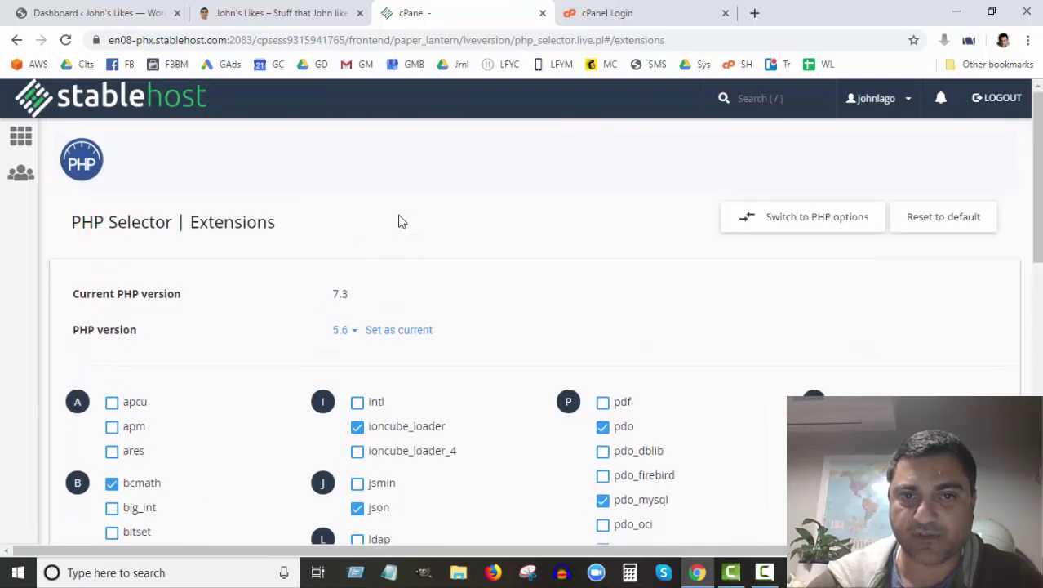
# Step: Choose PHP version 7.0 and look through which of its extensions are enabled
pyautogui.click(349, 334)
pyautogui.scroll(-5, 351, 337)
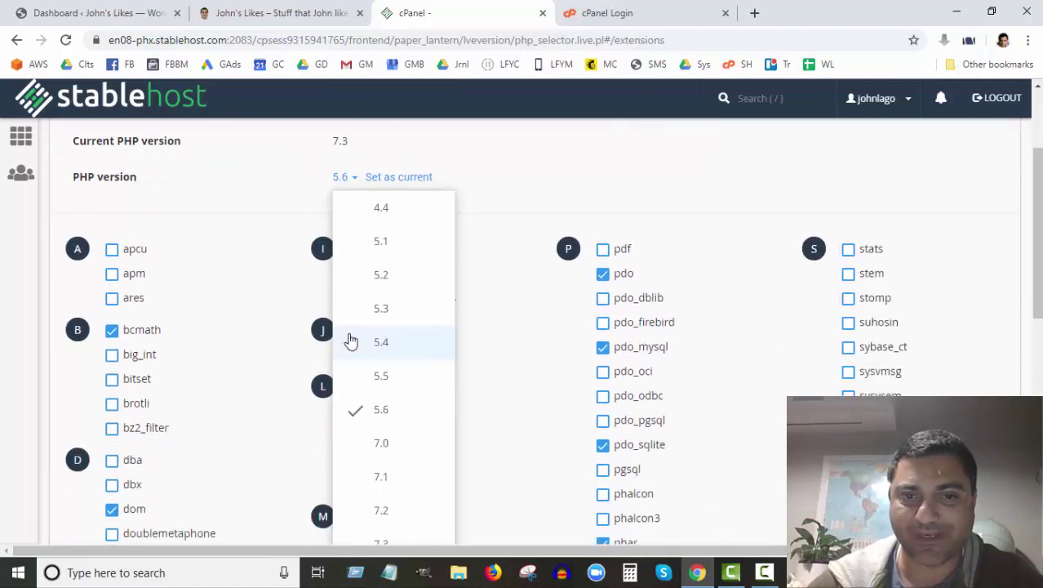
pyautogui.click(368, 298)
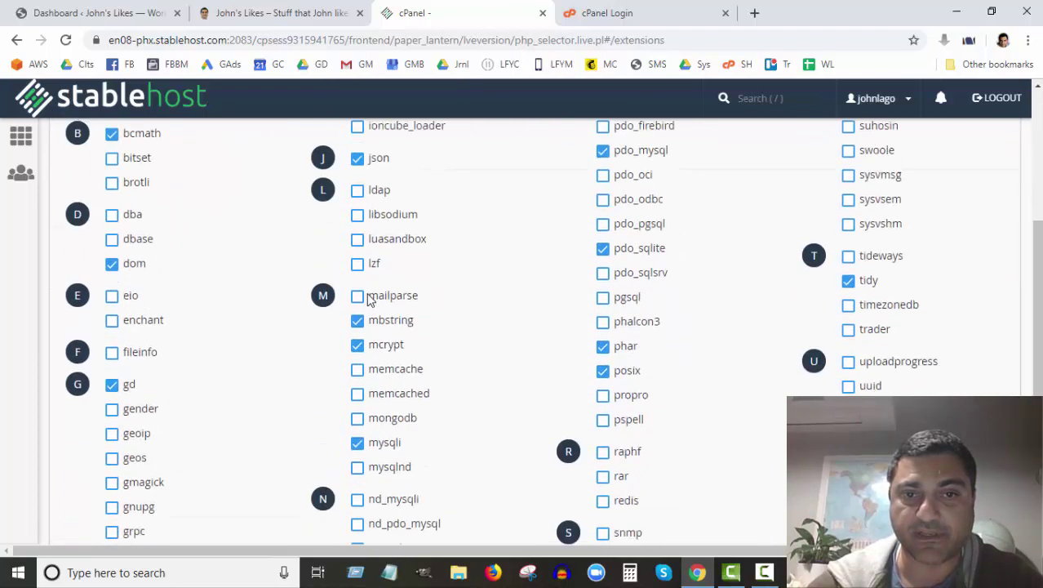
pyautogui.scroll(3, 367, 299)
# Step: Choose PHP version 7.1 and review its full list of extensions for comparison
pyautogui.click(349, 254)
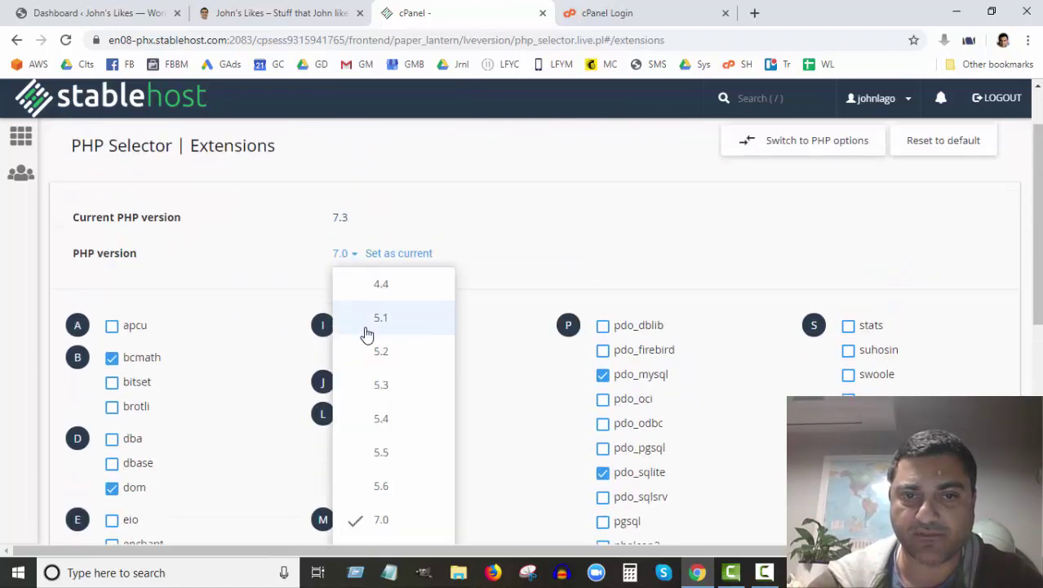
pyautogui.scroll(-2, 386, 413)
pyautogui.click(386, 412)
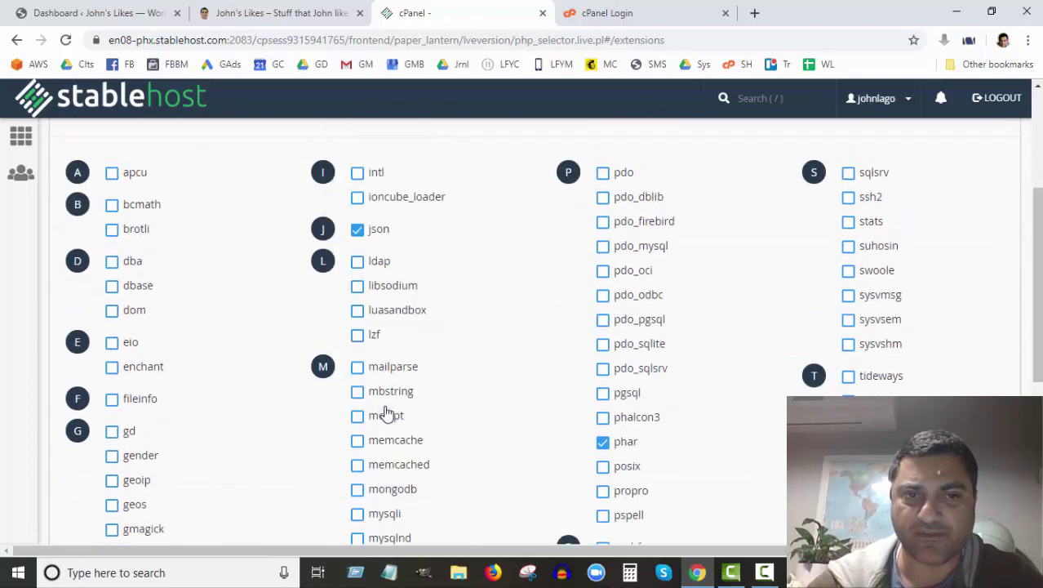
pyautogui.scroll(-5, 386, 412)
pyautogui.scroll(10, 386, 412)
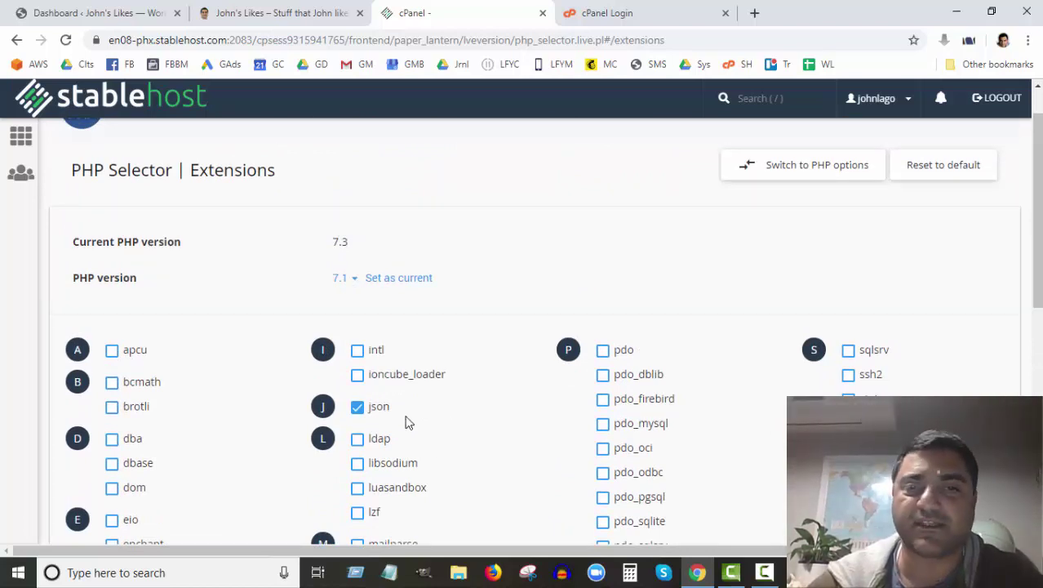
# Step: Choose PHP version 7.3 again and review which of its extensions are enabled
pyautogui.click(356, 283)
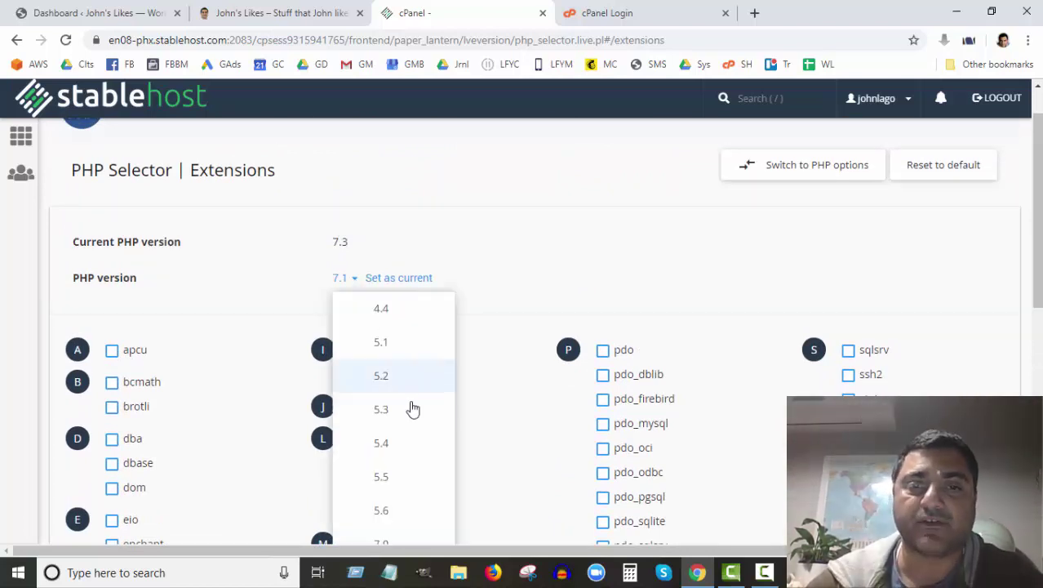
pyautogui.scroll(-4, 412, 408)
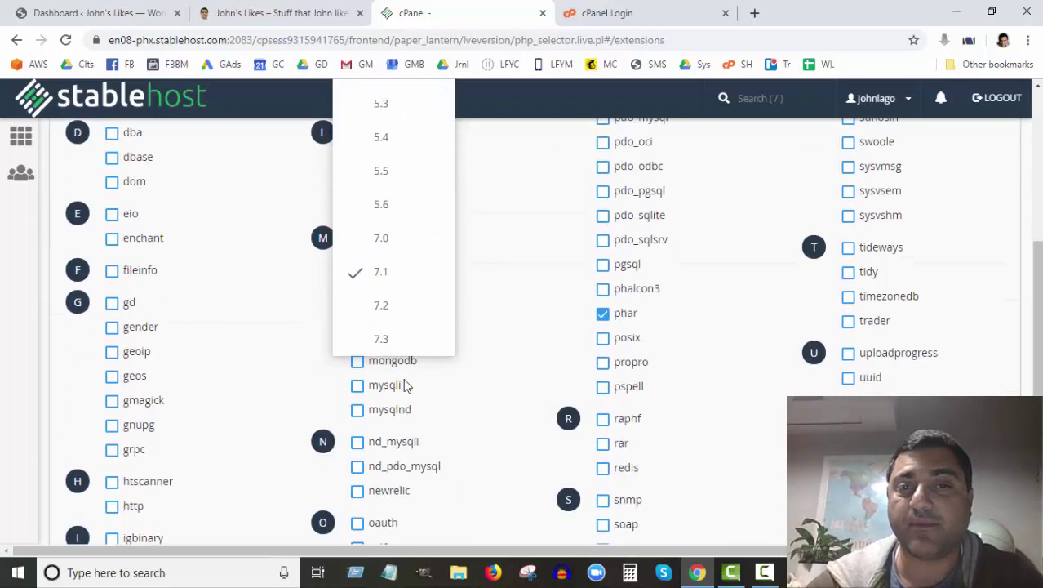
pyautogui.click(390, 338)
pyautogui.scroll(3, 403, 332)
pyautogui.scroll(1, 404, 332)
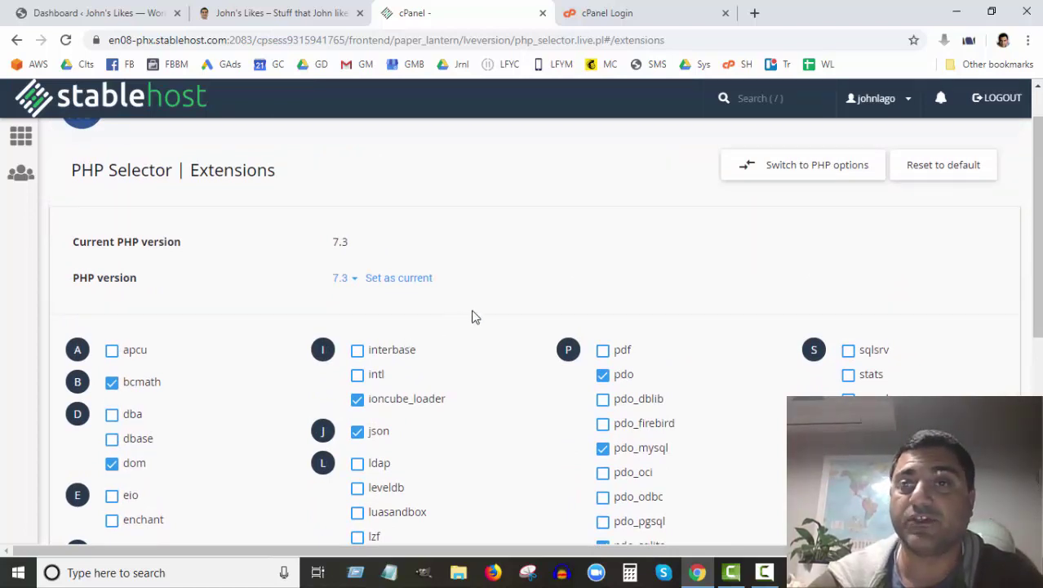
pyautogui.scroll(-5, 475, 317)
pyautogui.scroll(6, 475, 317)
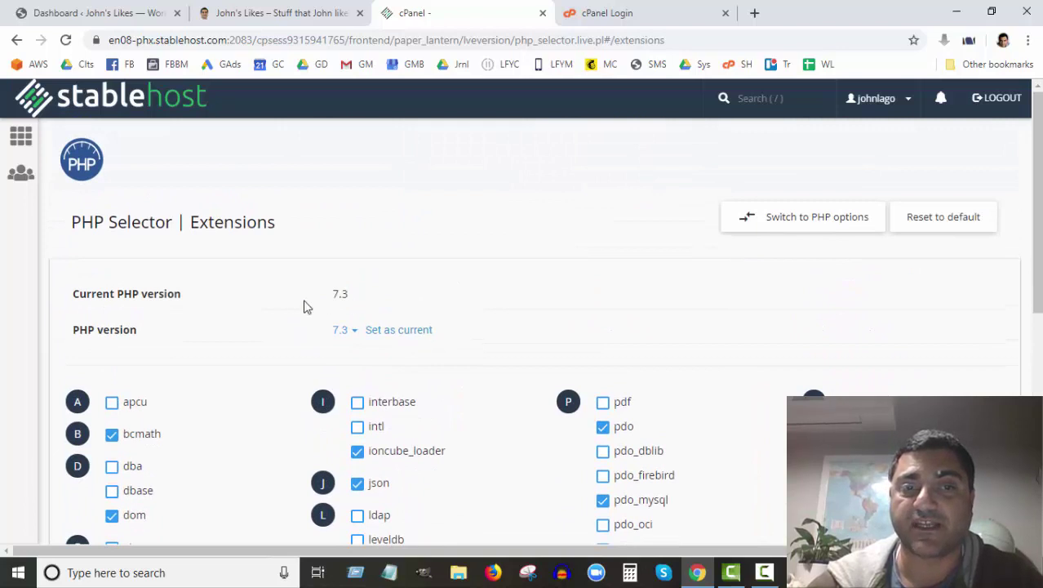
# Step: Check the current PHP version in the PHP Selector and switch back to the WordPress dashboard
pyautogui.moveTo(110, 297); pyautogui.dragTo(157, 298)
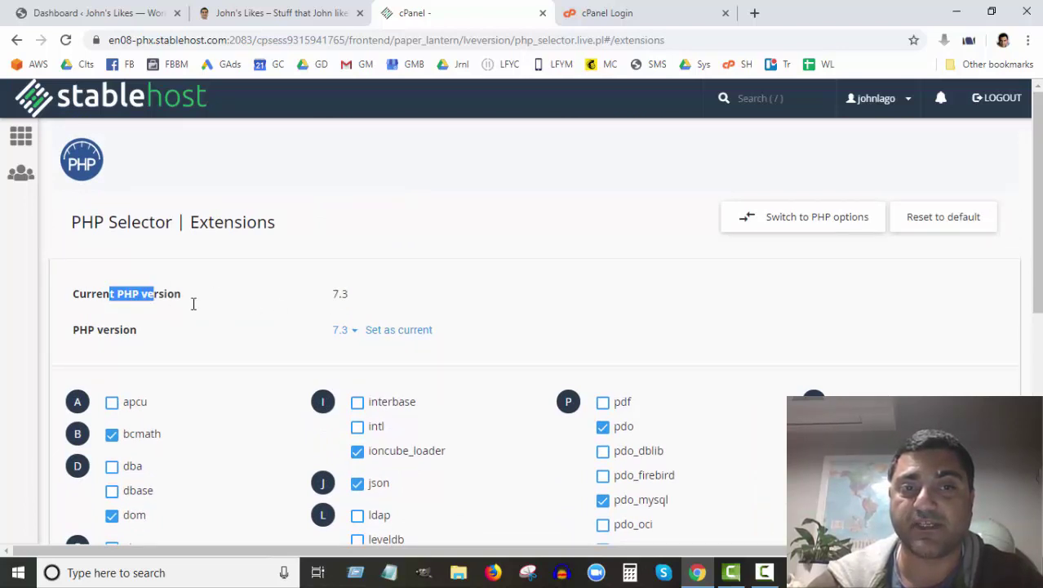
pyautogui.click(343, 293)
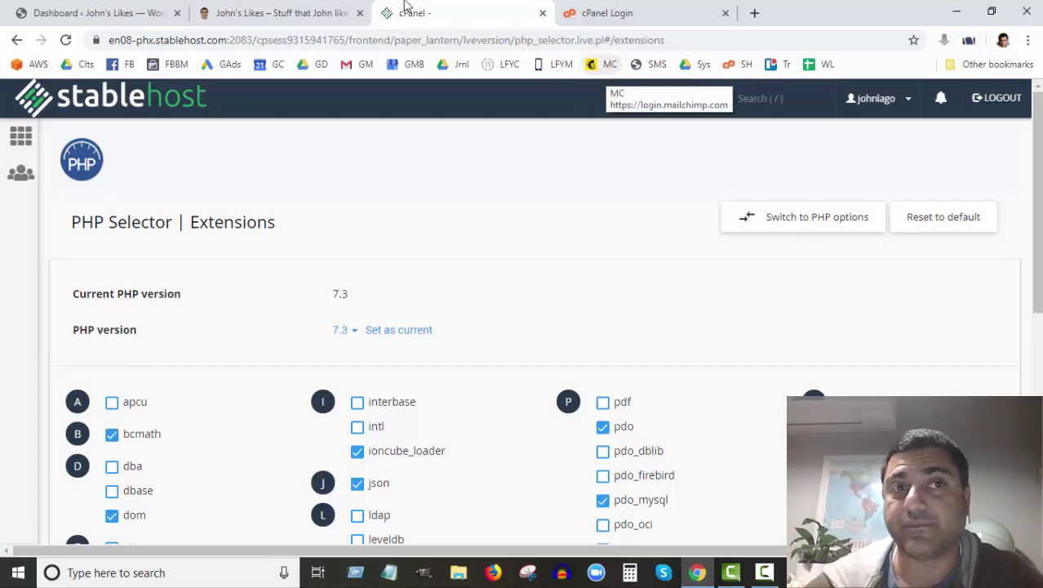
pyautogui.click(118, 17)
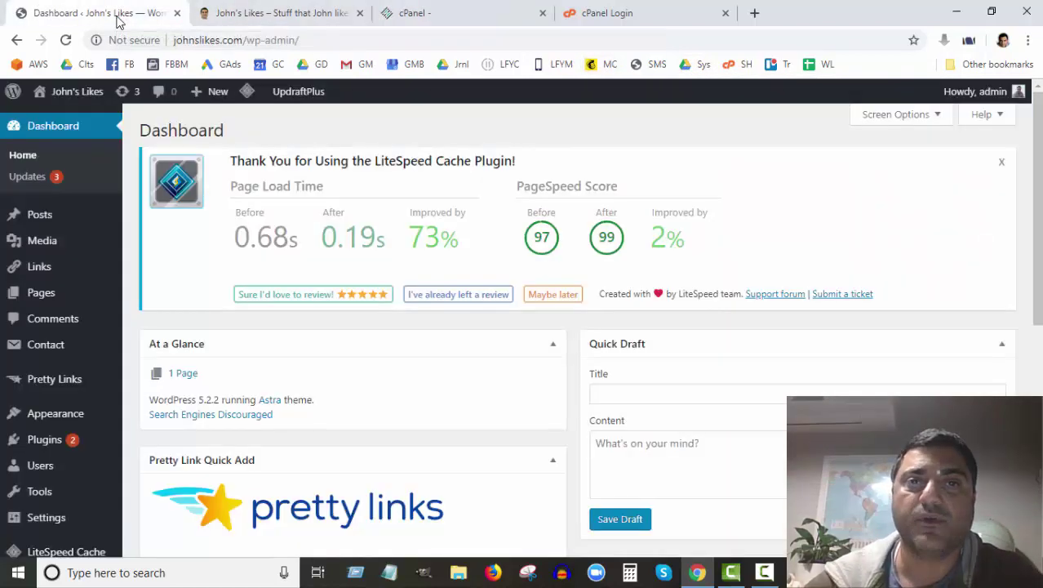